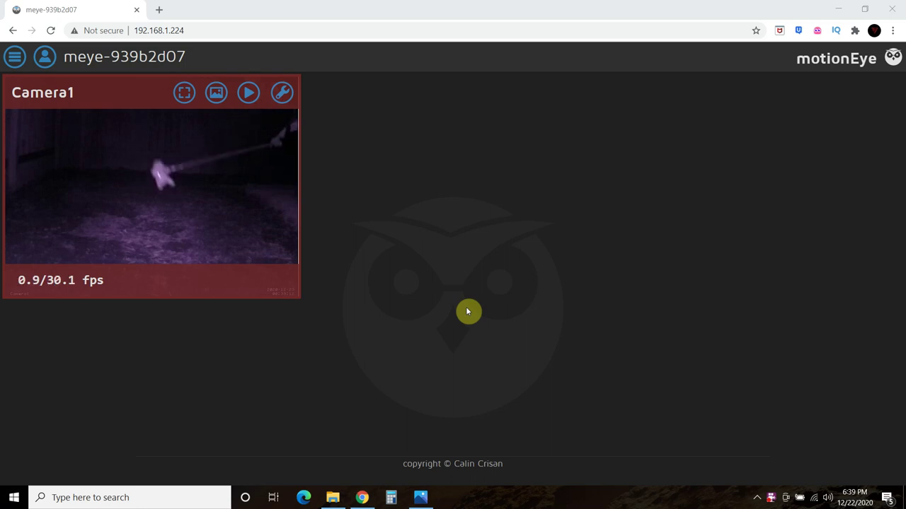
Open the movies recorded by Camera1 and download 00-39-09.mp4, showing the downloaded file's options.
{"action": "left_click", "coordinate": [250, 95]}
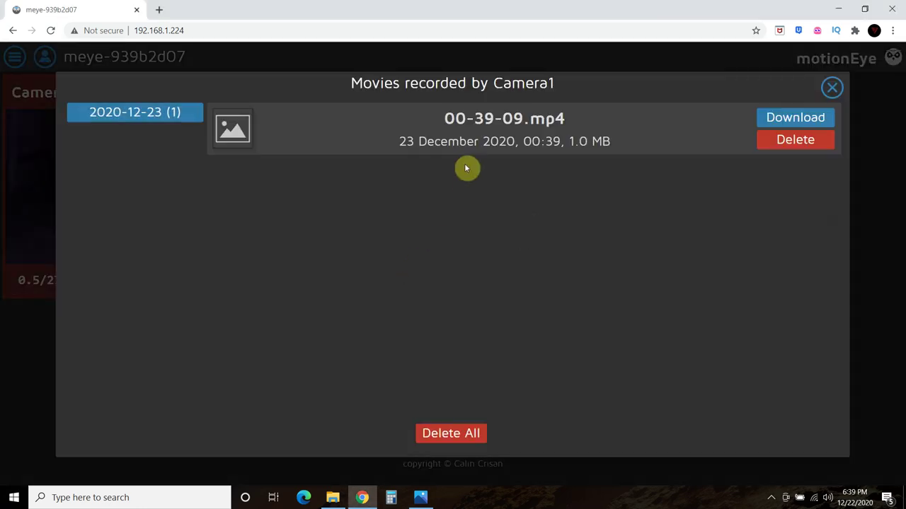
{"action": "left_click", "coordinate": [795, 118]}
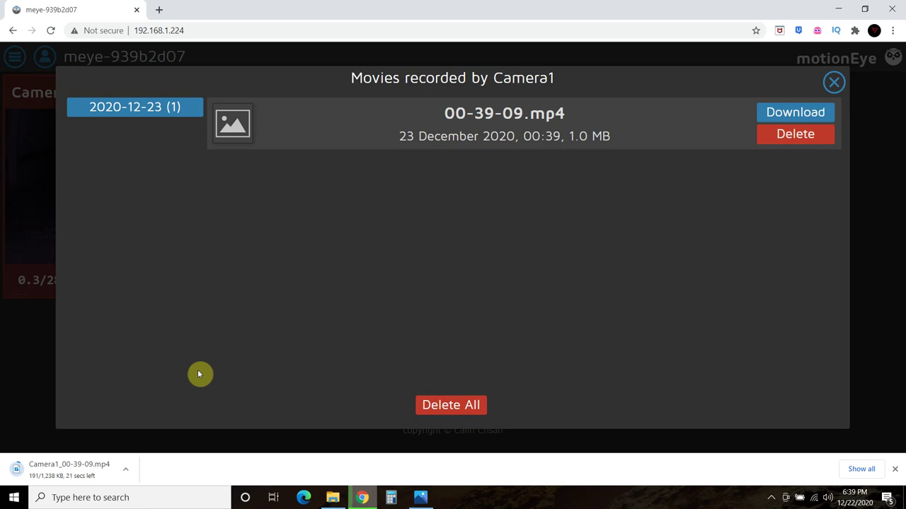
{"action": "left_click", "coordinate": [125, 469]}
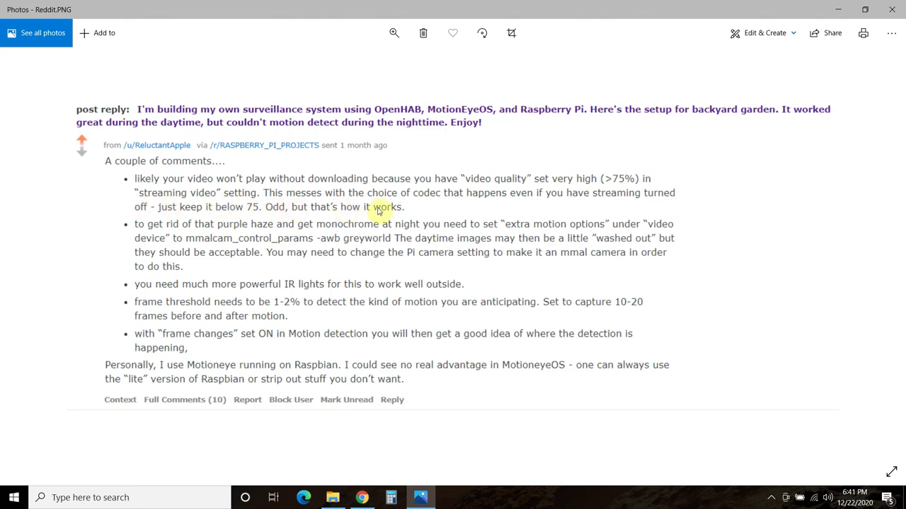
Switch to motionEye in Chrome, lower Camera1's video streaming quality to about 65%, and apply the change.
{"action": "left_click", "coordinate": [362, 497]}
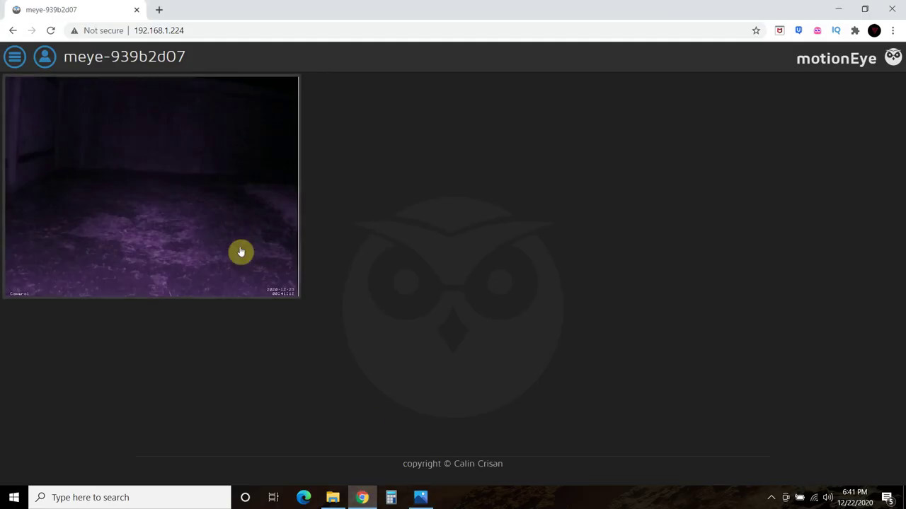
{"action": "left_click", "coordinate": [15, 58]}
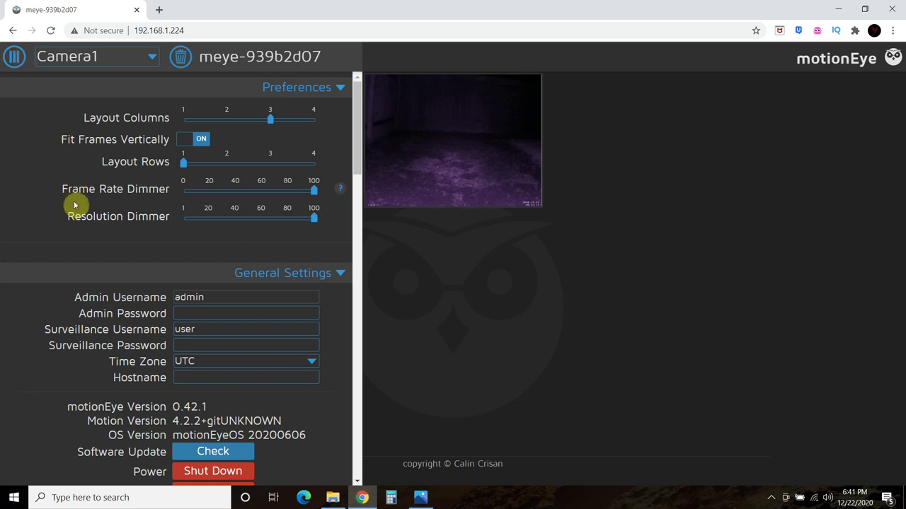
{"action": "scroll", "coordinate": [75, 207], "scroll_direction": "down", "scroll_amount": 6}
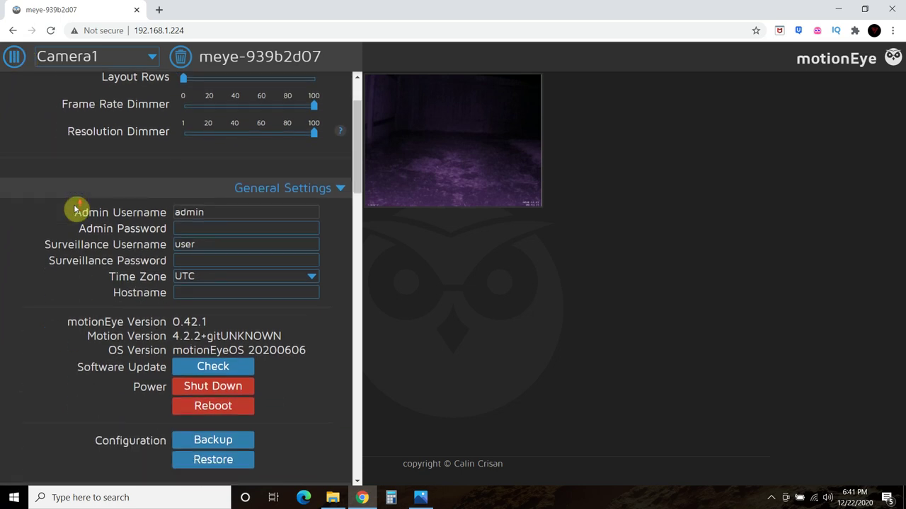
{"action": "scroll", "coordinate": [75, 207], "scroll_direction": "down", "scroll_amount": 6}
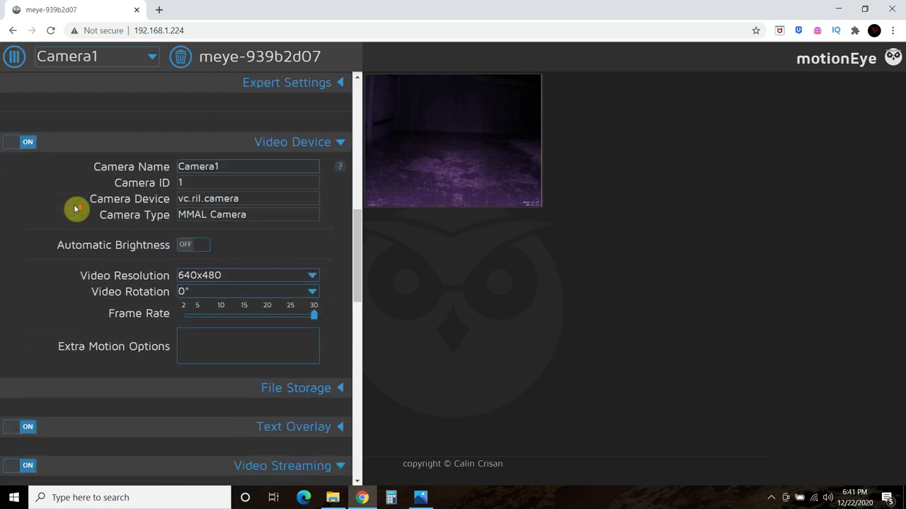
{"action": "mouse_move", "coordinate": [298, 278]}
{"action": "left_click_drag", "start_coordinate": [295, 277], "coordinate": [283, 276]}
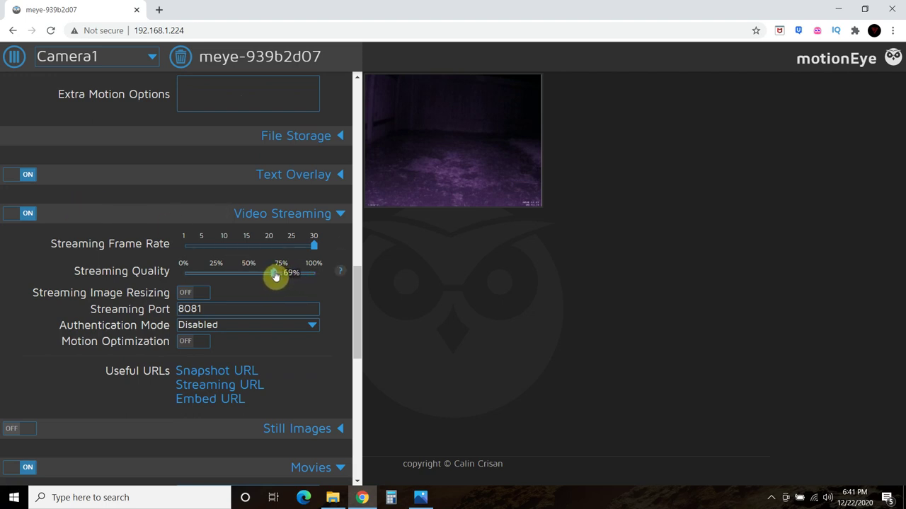
{"action": "left_click_drag", "start_coordinate": [276, 275], "coordinate": [269, 277]}
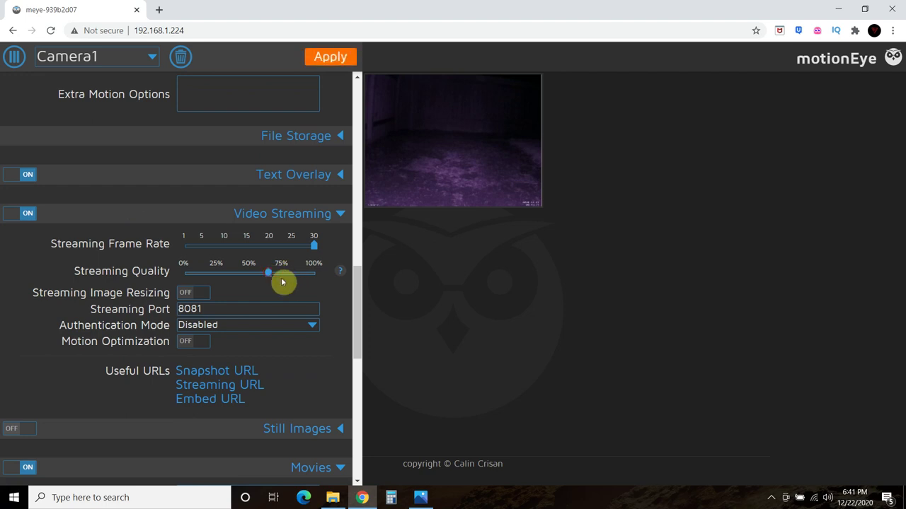
{"action": "left_click", "coordinate": [332, 58]}
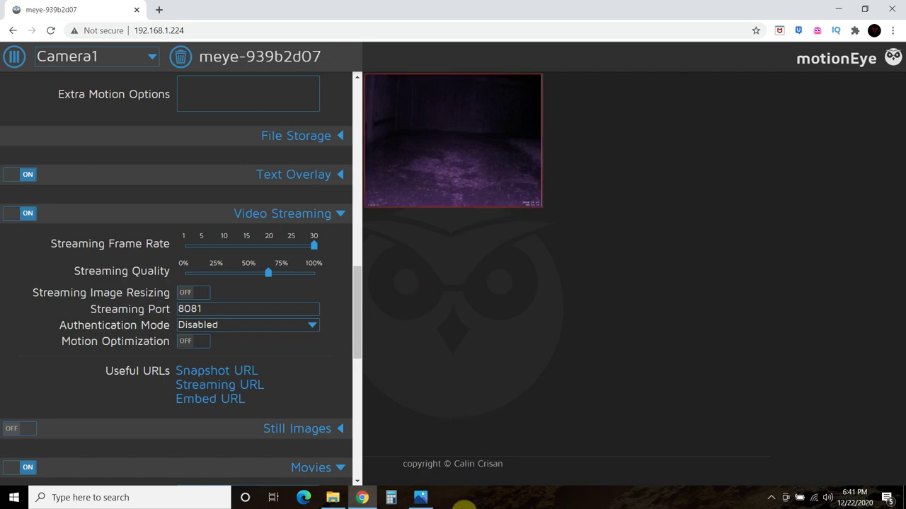
Read the Reddit reply in Photos and examine Camera1's motion detection settings, camera type and extra motion options in motionEye.
{"action": "left_click", "coordinate": [428, 501]}
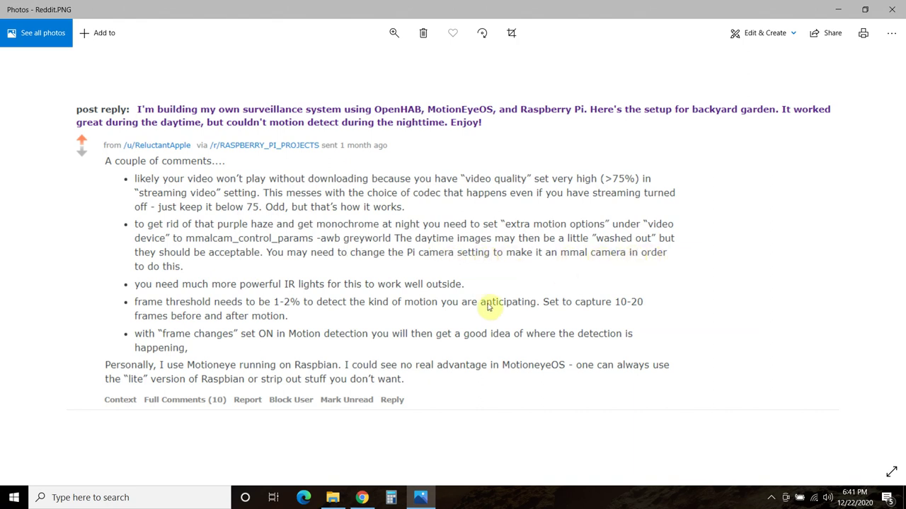
{"action": "left_click", "coordinate": [361, 499]}
{"action": "scroll", "coordinate": [273, 336], "scroll_direction": "down", "scroll_amount": 3}
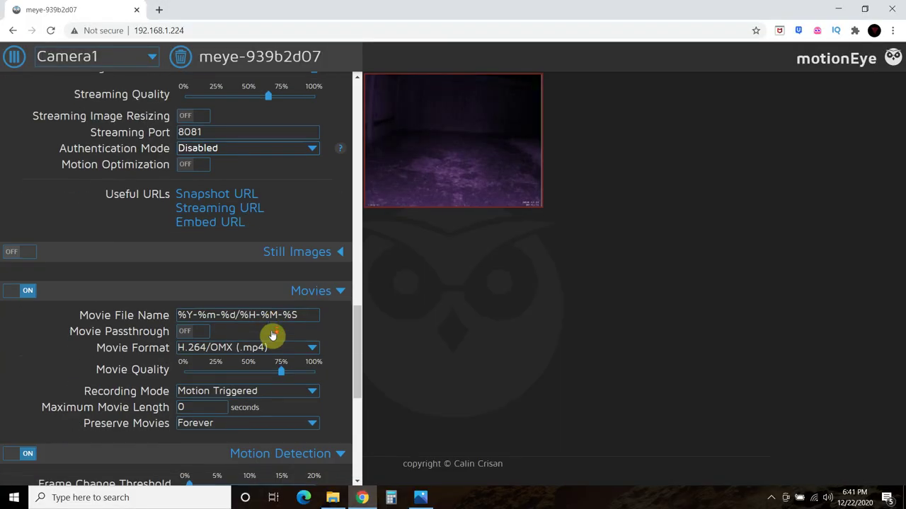
{"action": "scroll", "coordinate": [273, 335], "scroll_direction": "down", "scroll_amount": 5}
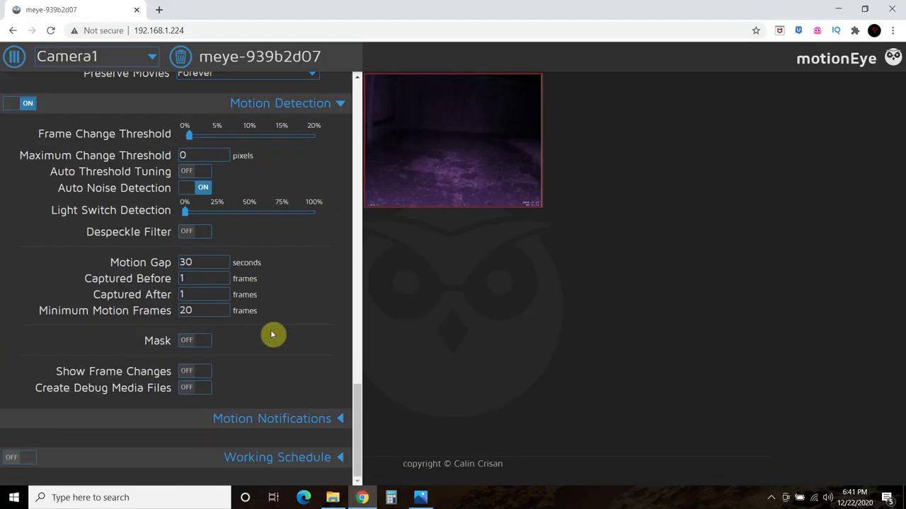
{"action": "scroll", "coordinate": [272, 334], "scroll_direction": "up", "scroll_amount": 8}
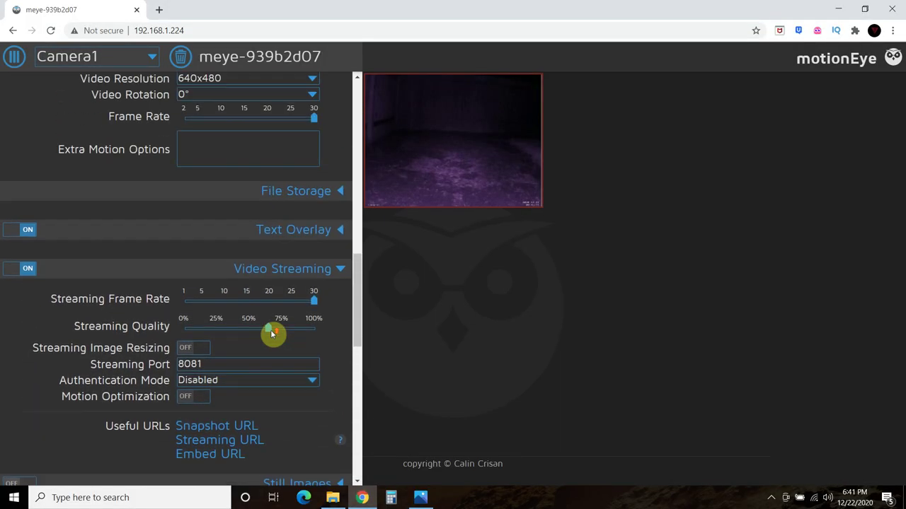
{"action": "scroll", "coordinate": [272, 334], "scroll_direction": "up", "scroll_amount": 3}
{"action": "left_click", "coordinate": [217, 337]}
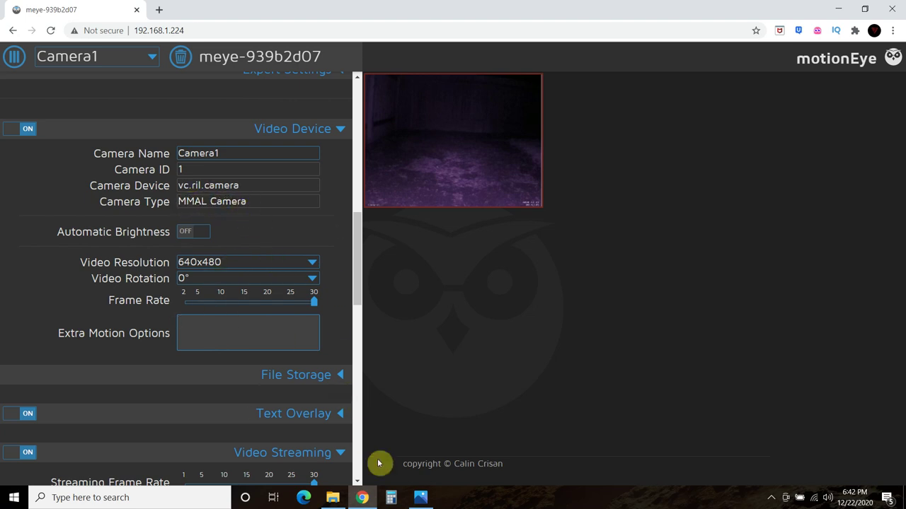
Consult the Reddit reply in Photos, enable Show Frame Changes for Camera1's motion detection in motionEye, and apply it.
{"action": "left_click", "coordinate": [420, 499]}
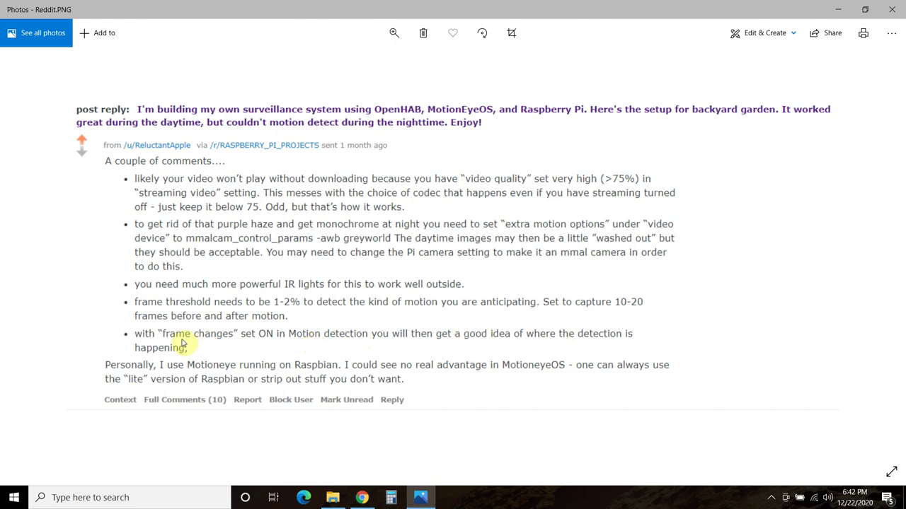
{"action": "left_click", "coordinate": [361, 498]}
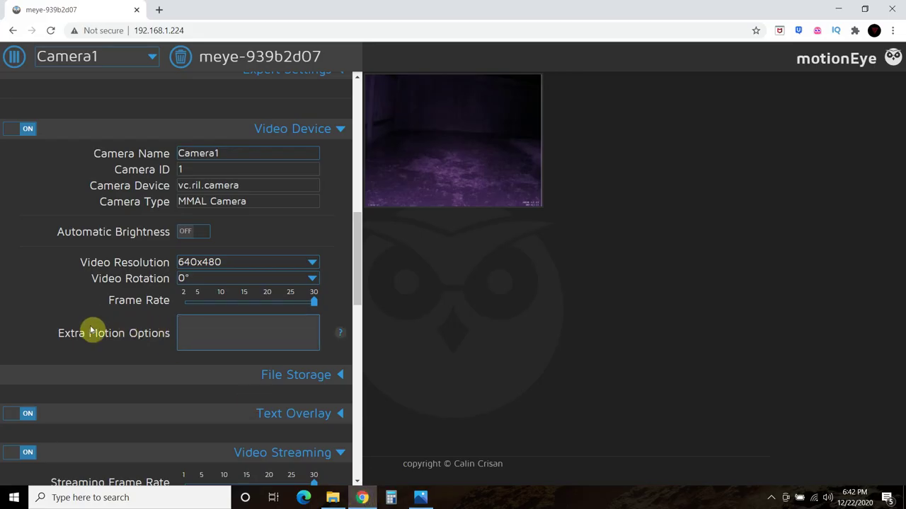
{"action": "scroll", "coordinate": [91, 331], "scroll_direction": "down", "scroll_amount": 3}
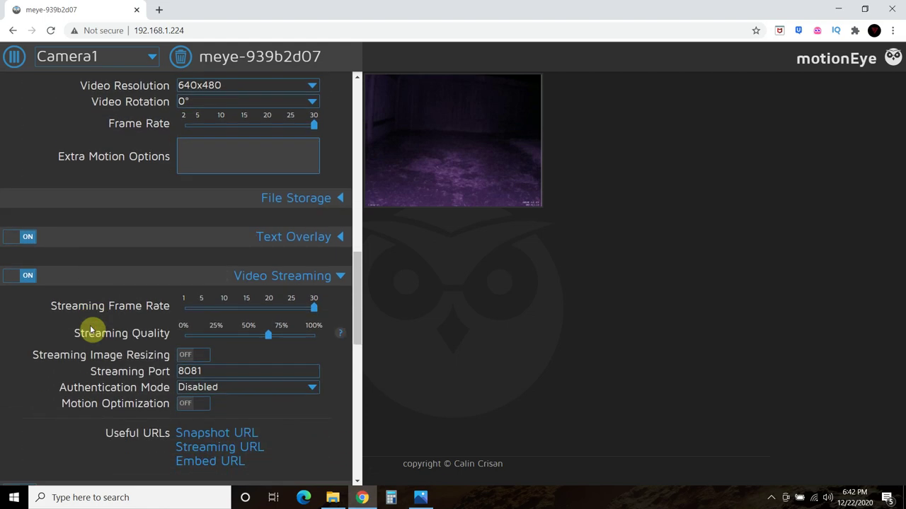
{"action": "scroll", "coordinate": [91, 331], "scroll_direction": "down", "scroll_amount": 8}
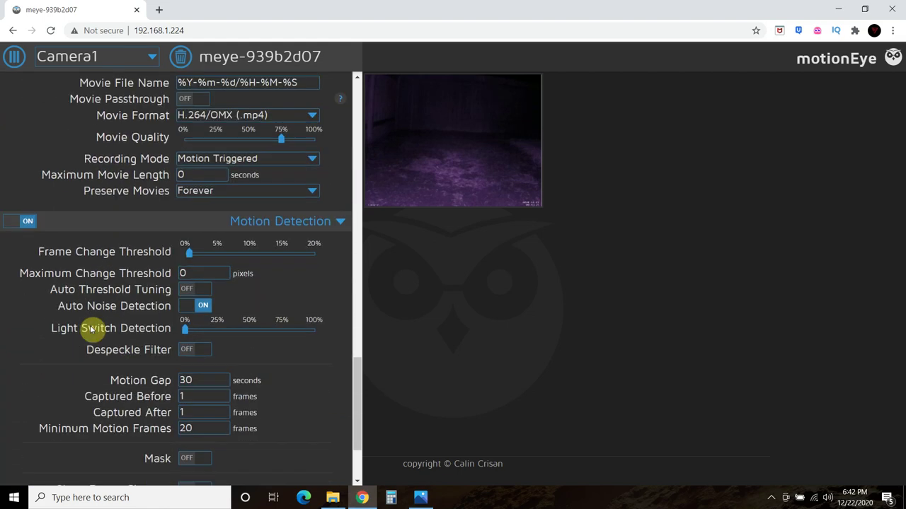
{"action": "scroll", "coordinate": [91, 331], "scroll_direction": "down", "scroll_amount": 1}
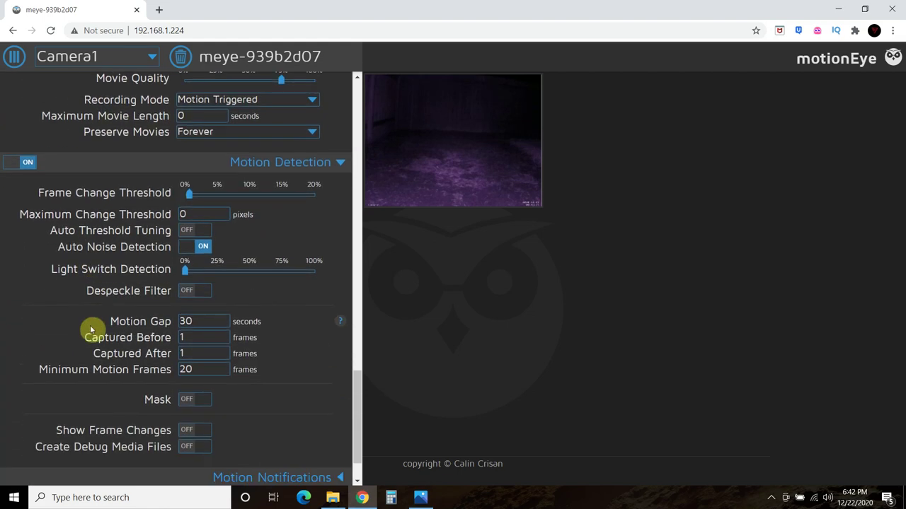
{"action": "scroll", "coordinate": [91, 330], "scroll_direction": "down", "scroll_amount": 1}
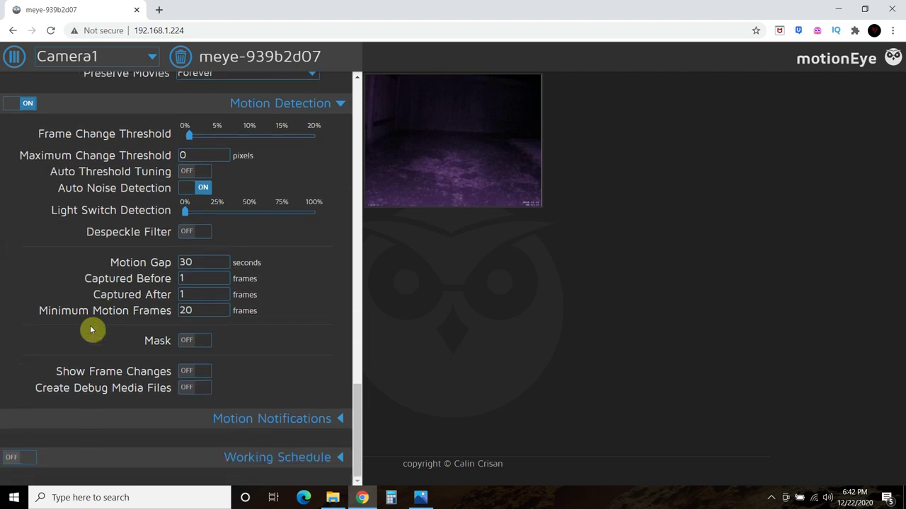
{"action": "left_click", "coordinate": [194, 373]}
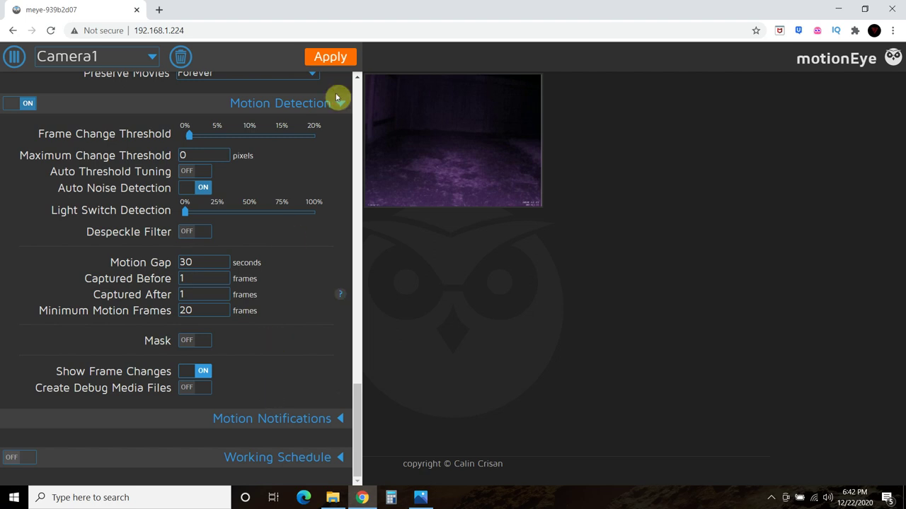
{"action": "left_click", "coordinate": [321, 58]}
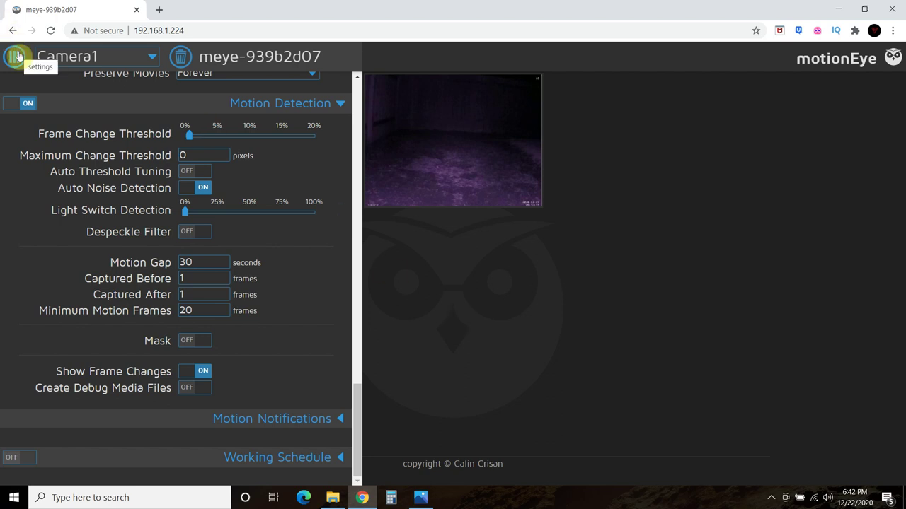
Recheck the Reddit reply in Photos and set Camera1 in motionEye to capture 10 frames before and 20 frames after motion.
{"action": "left_click", "coordinate": [422, 501]}
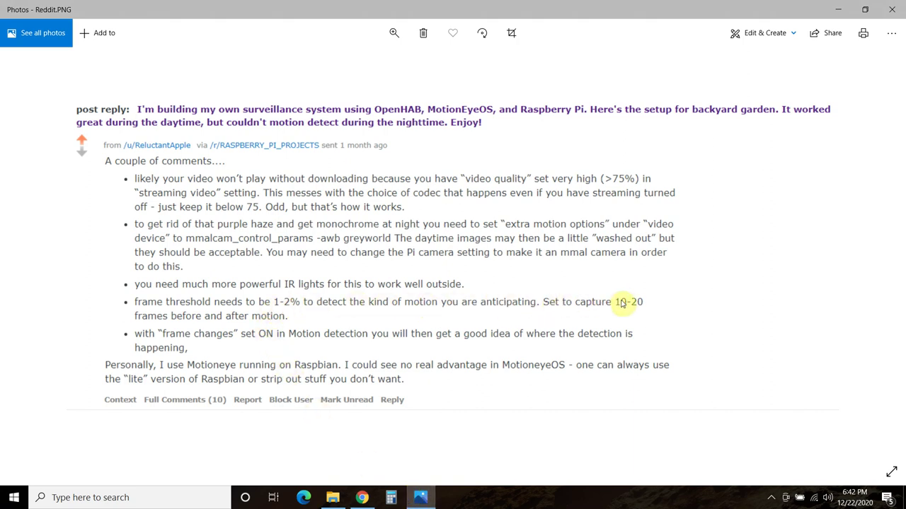
{"action": "left_click", "coordinate": [420, 498]}
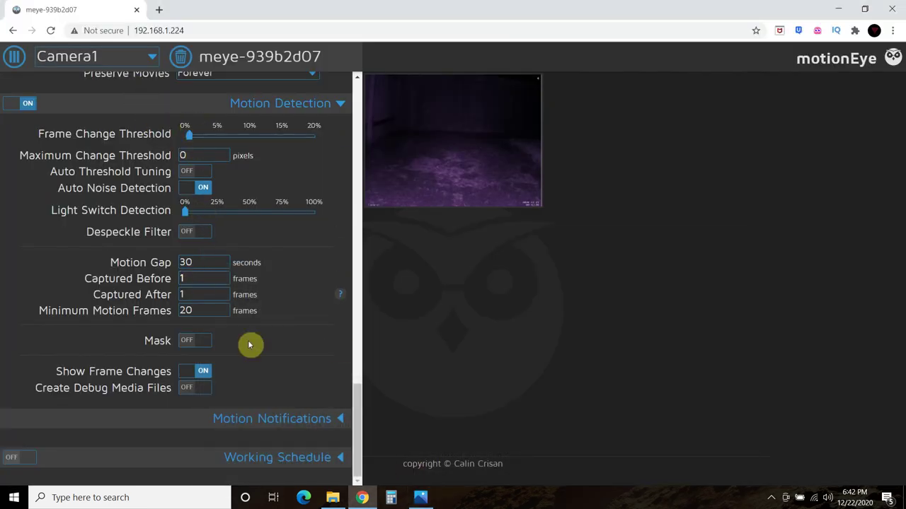
{"action": "left_click", "coordinate": [422, 498]}
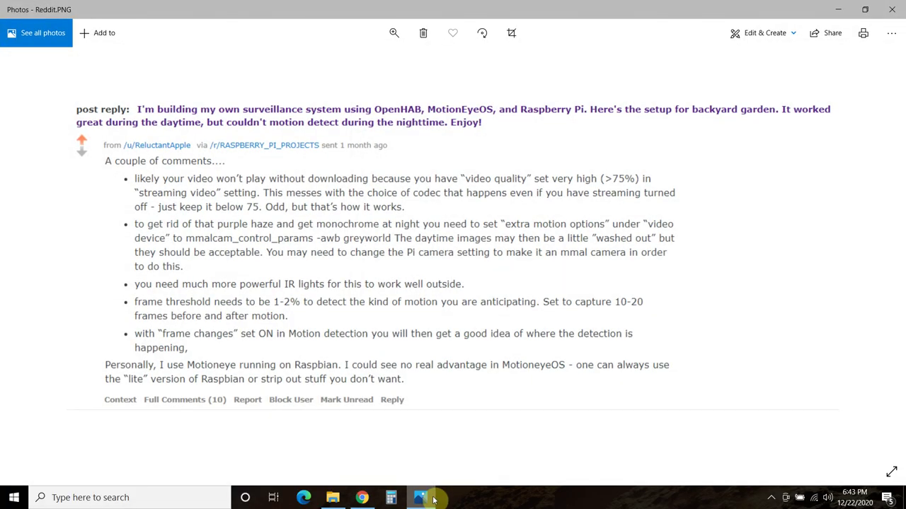
{"action": "left_click", "coordinate": [432, 498]}
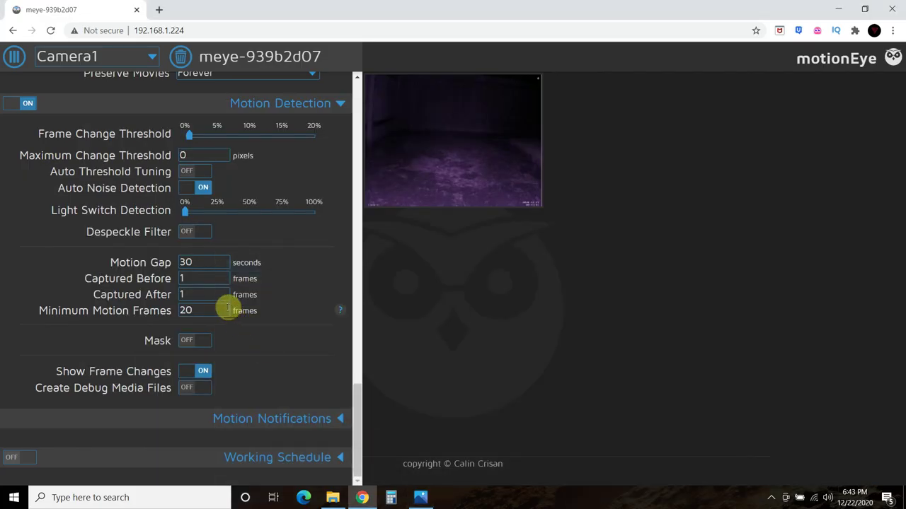
{"action": "left_click_drag", "start_coordinate": [186, 277], "coordinate": [130, 272]}
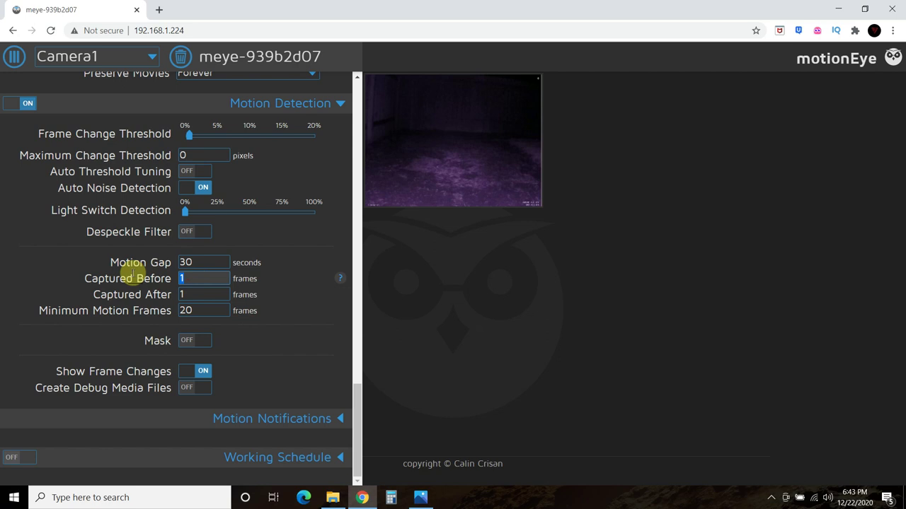
{"action": "type", "text": "10"}
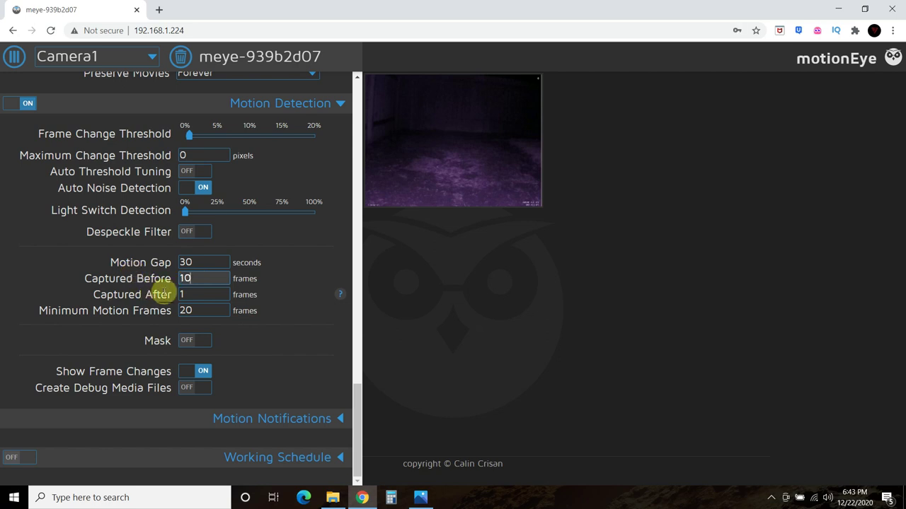
{"action": "left_click_drag", "start_coordinate": [186, 297], "coordinate": [178, 297]}
{"action": "type", "text": "20"}
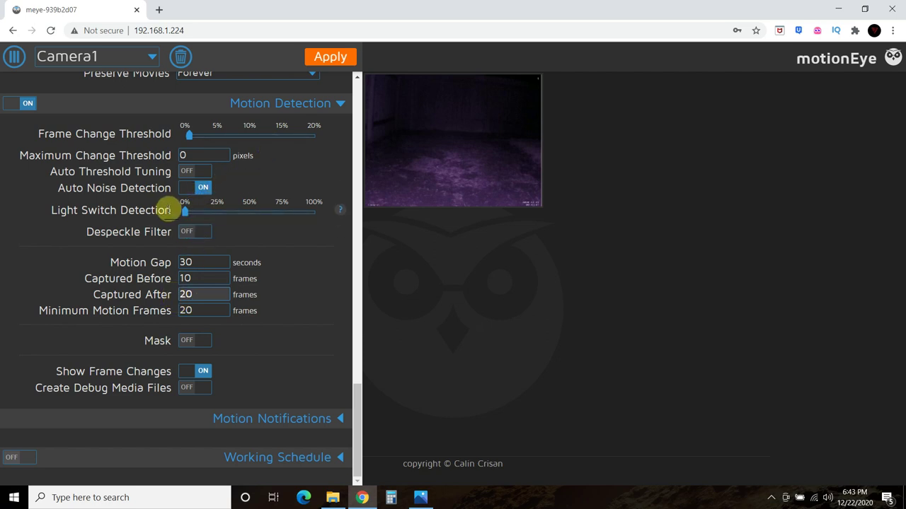
Set Camera1's frame change threshold to 1.5% and apply the motion detection changes.
{"action": "mouse_move", "coordinate": [191, 140]}
{"action": "left_click_drag", "start_coordinate": [191, 140], "coordinate": [196, 141]}
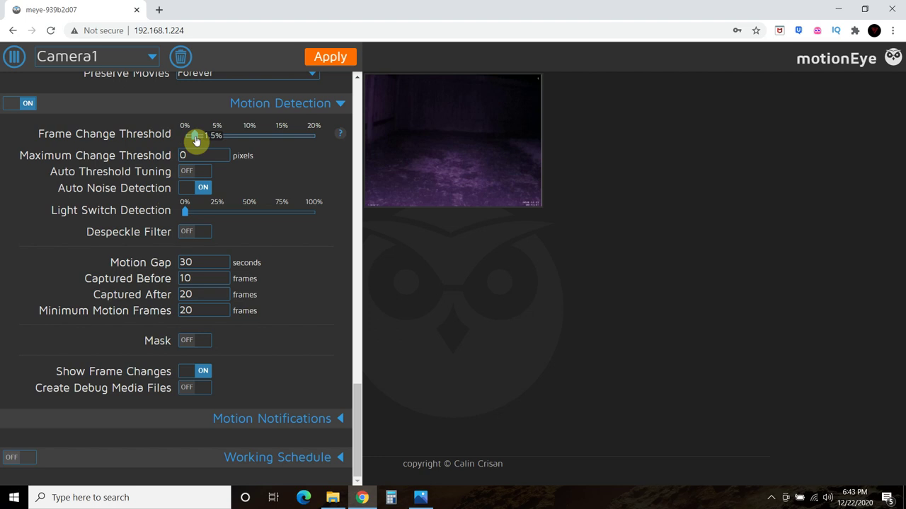
{"action": "left_click", "coordinate": [336, 57]}
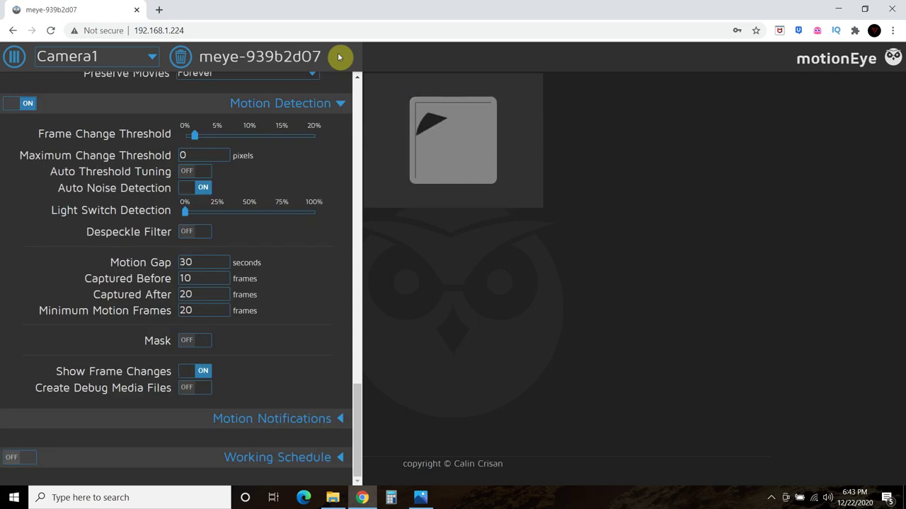
Close the settings and open the list of movies recorded by Camera1.
{"action": "left_click", "coordinate": [13, 62]}
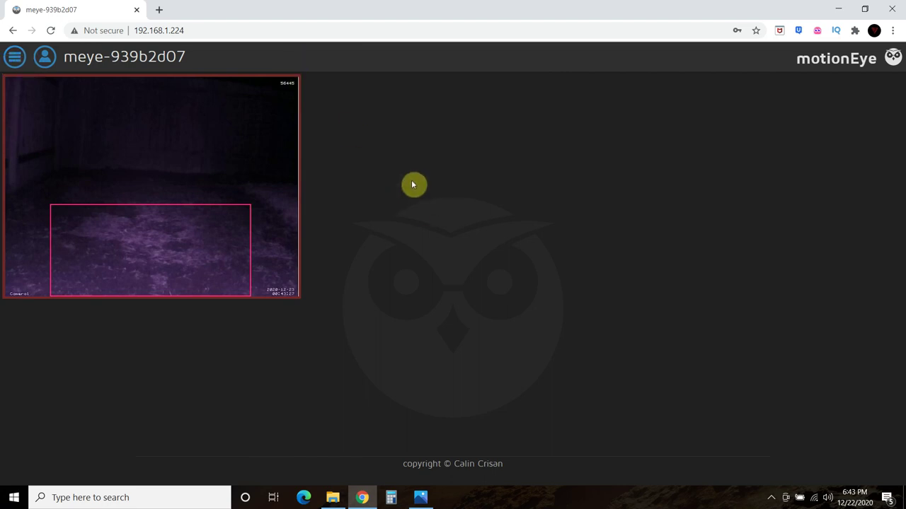
{"action": "mouse_move", "coordinate": [237, 167]}
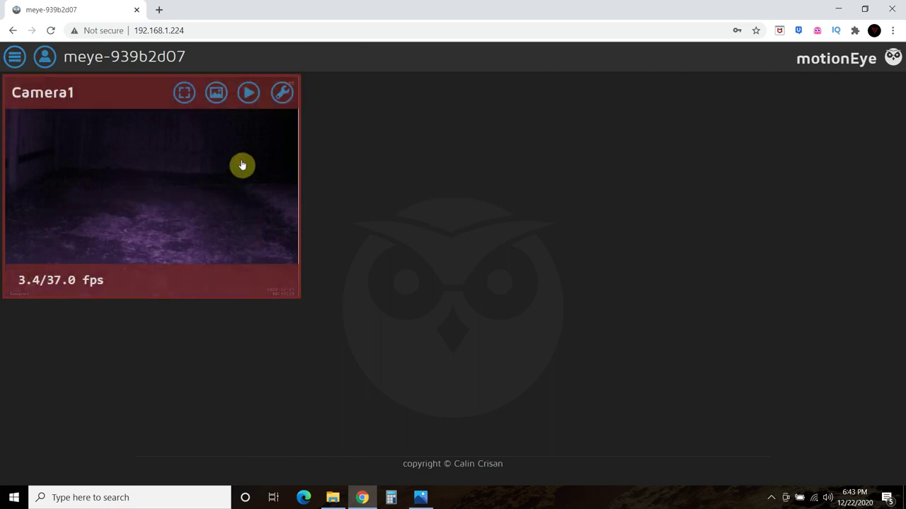
{"action": "left_click", "coordinate": [247, 99]}
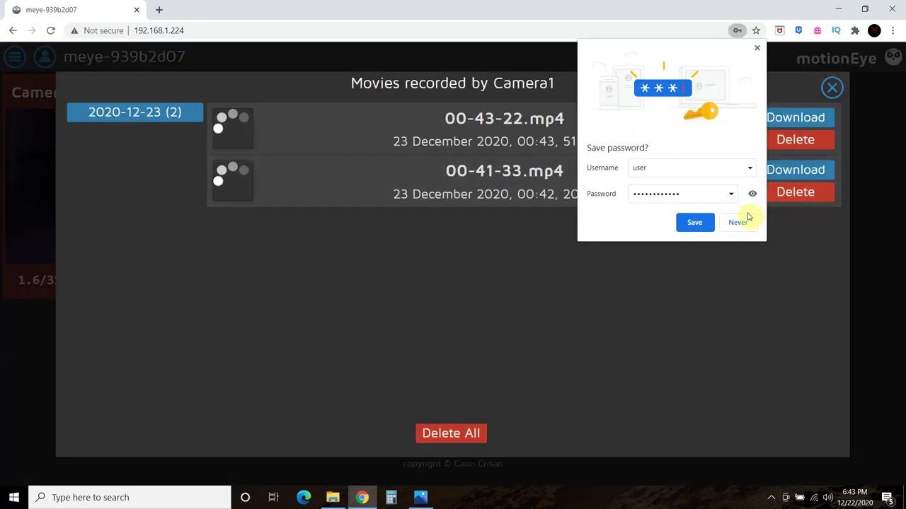
Decline saving the browser password and delete the recorded movies 00-43-22.mp4 and 00-41-33.mp4, closing the list.
{"action": "left_click", "coordinate": [741, 220]}
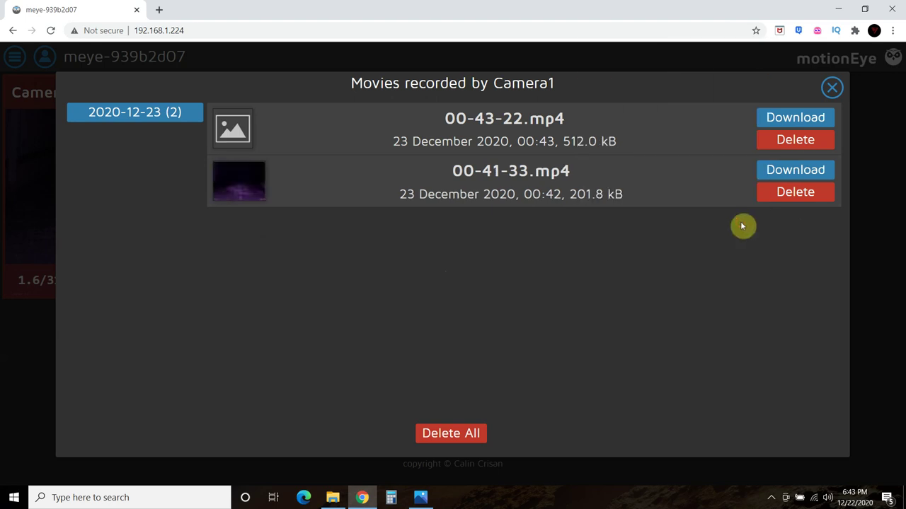
{"action": "left_click", "coordinate": [797, 141]}
{"action": "left_click", "coordinate": [525, 276]}
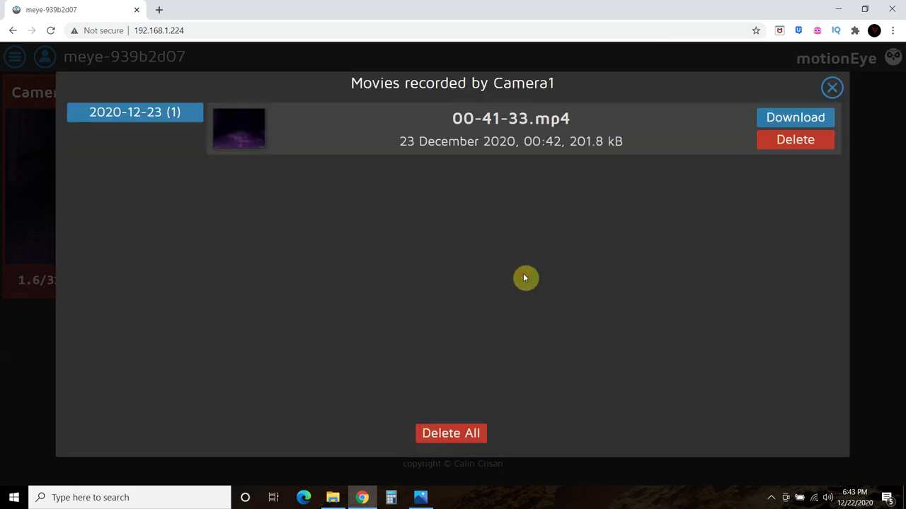
{"action": "left_click", "coordinate": [783, 141]}
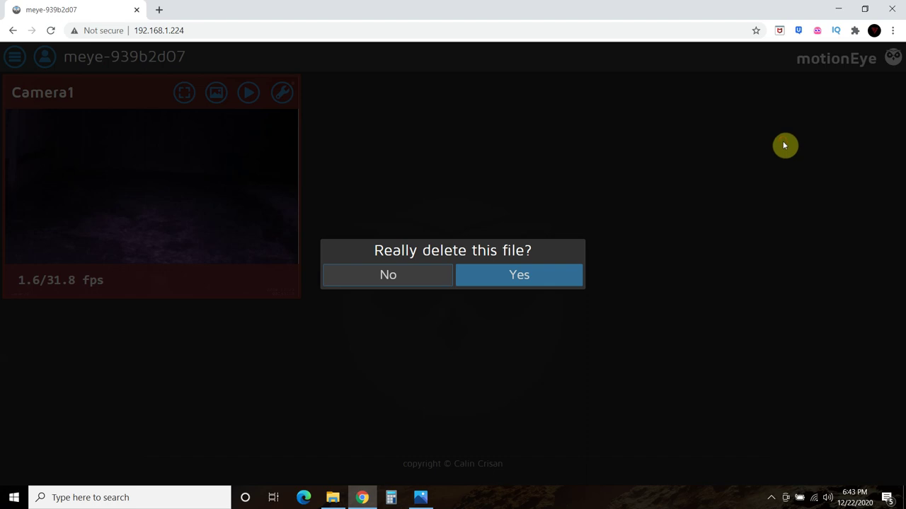
{"action": "left_click", "coordinate": [542, 276]}
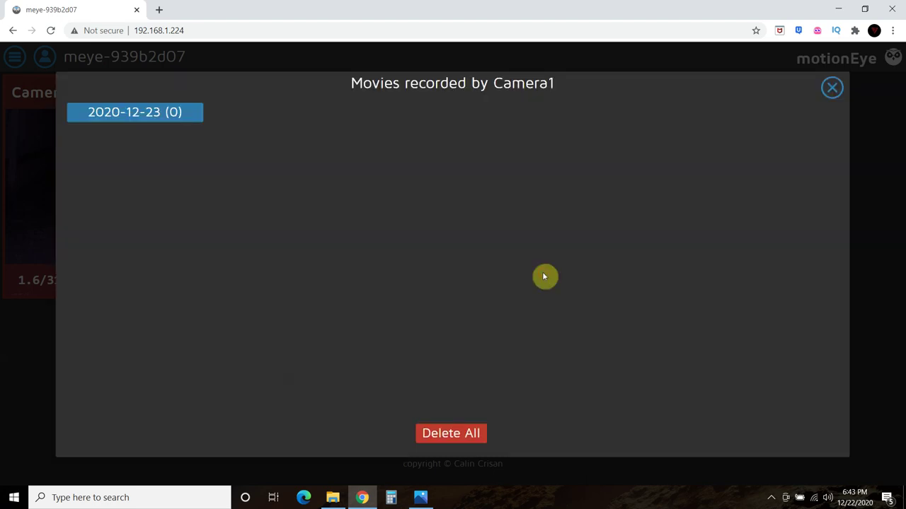
{"action": "left_click", "coordinate": [830, 88]}
Check Camera1's recorded movies list for new recordings and return to the live view.
{"action": "left_click", "coordinate": [241, 170]}
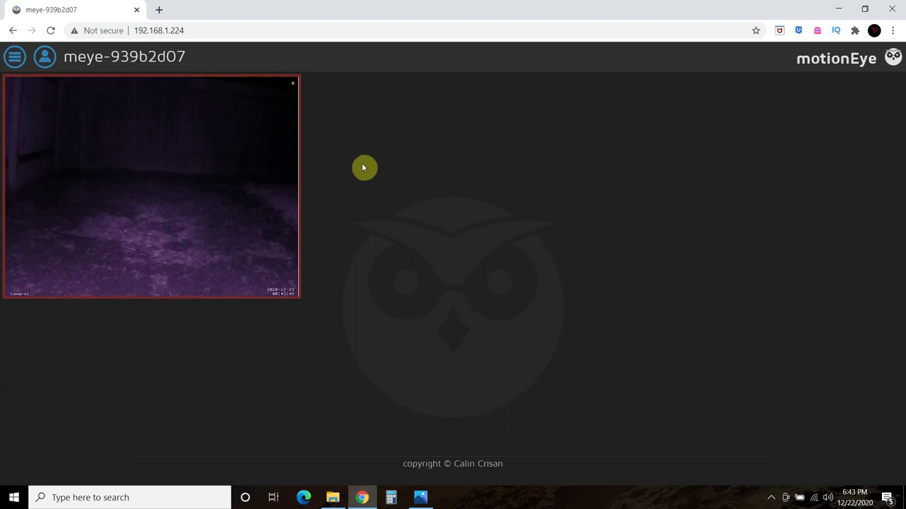
{"action": "mouse_move", "coordinate": [256, 182]}
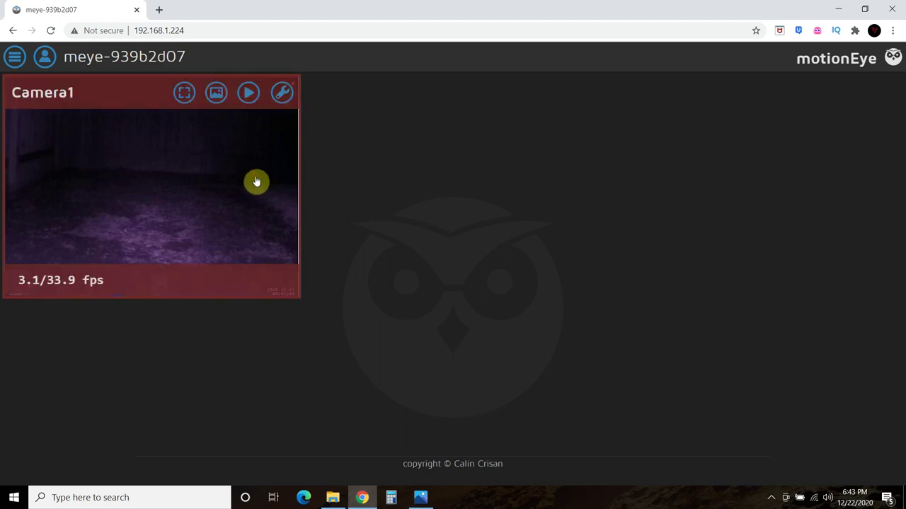
{"action": "left_click", "coordinate": [246, 97]}
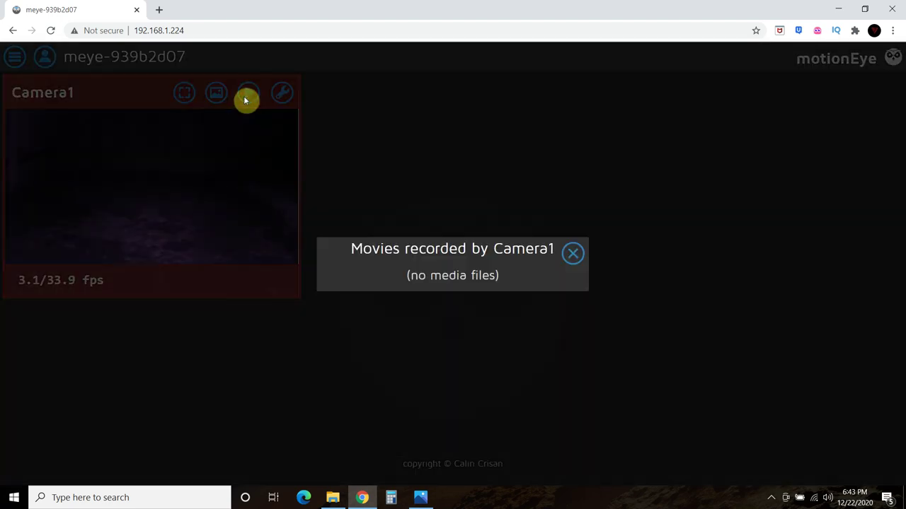
{"action": "left_click", "coordinate": [574, 254]}
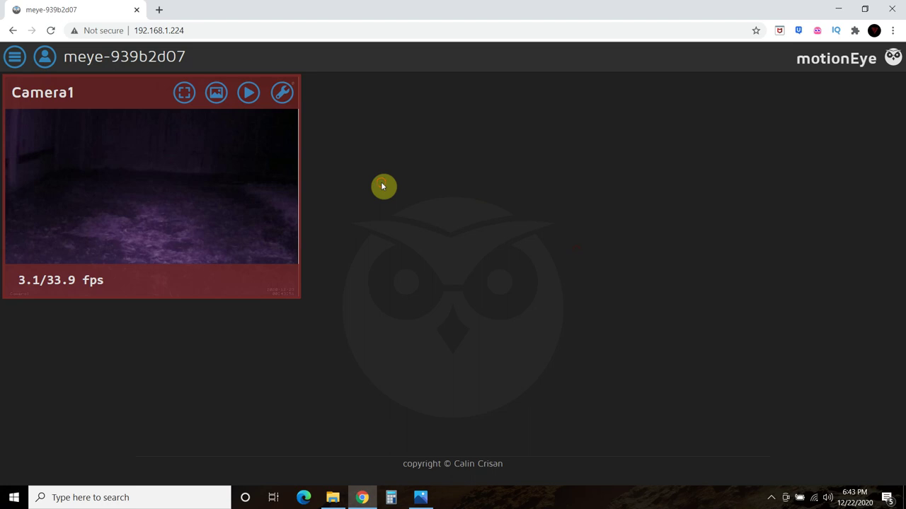
{"action": "left_click", "coordinate": [144, 181]}
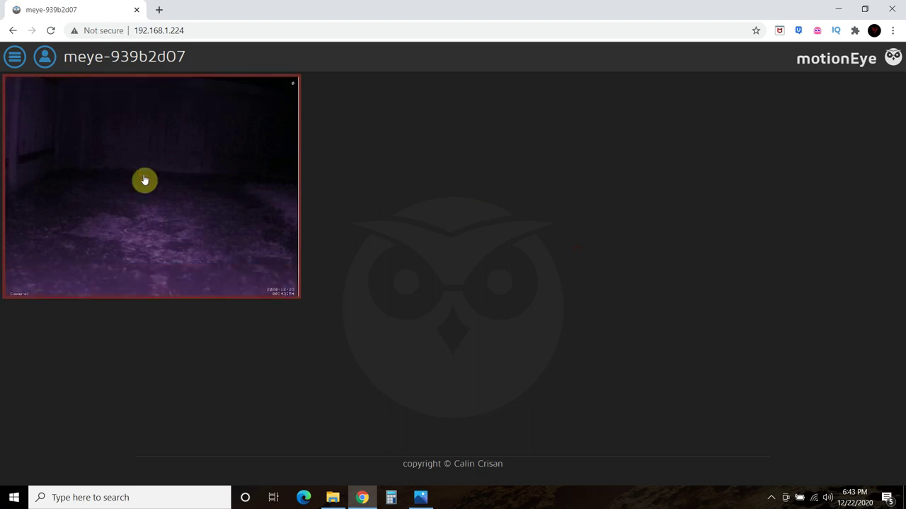
Reread the Reddit reply in Photos on frame threshold and capture settings, and return to motionEye.
{"action": "left_click", "coordinate": [16, 59]}
{"action": "left_click", "coordinate": [16, 59]}
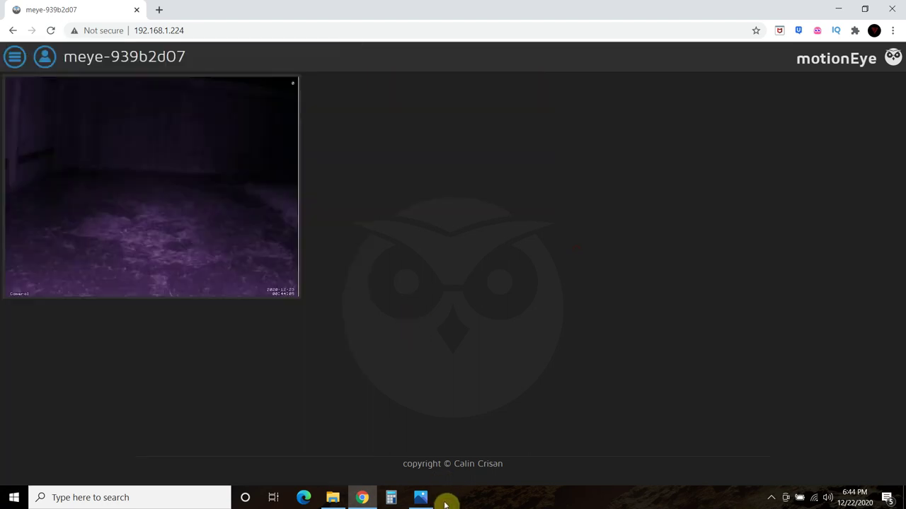
{"action": "left_click", "coordinate": [420, 497]}
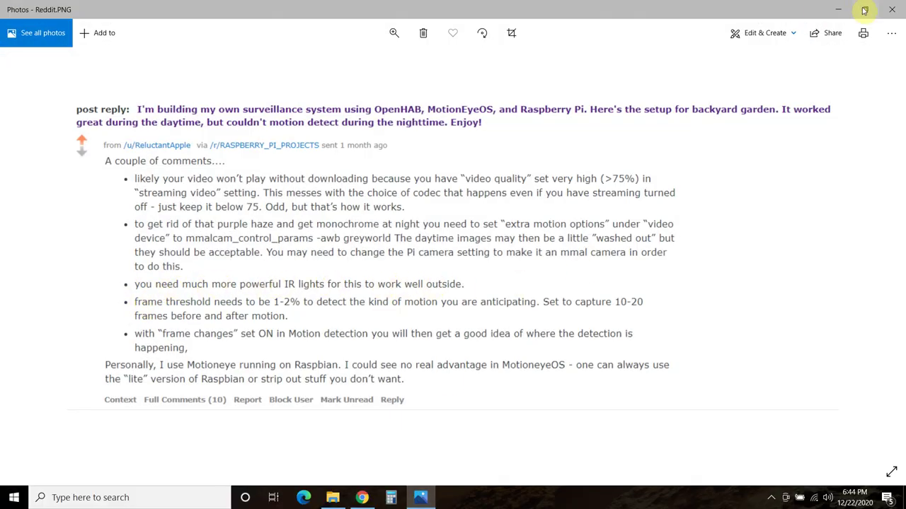
{"action": "left_click", "coordinate": [838, 9]}
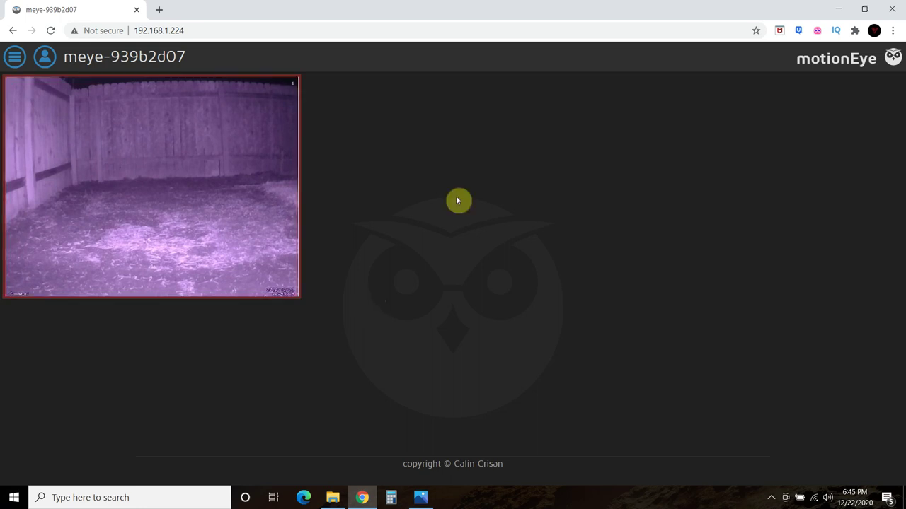
Delete the movie 00-44-43.mp4 from Camera1's recordings and close the movie list.
{"action": "mouse_move", "coordinate": [205, 184]}
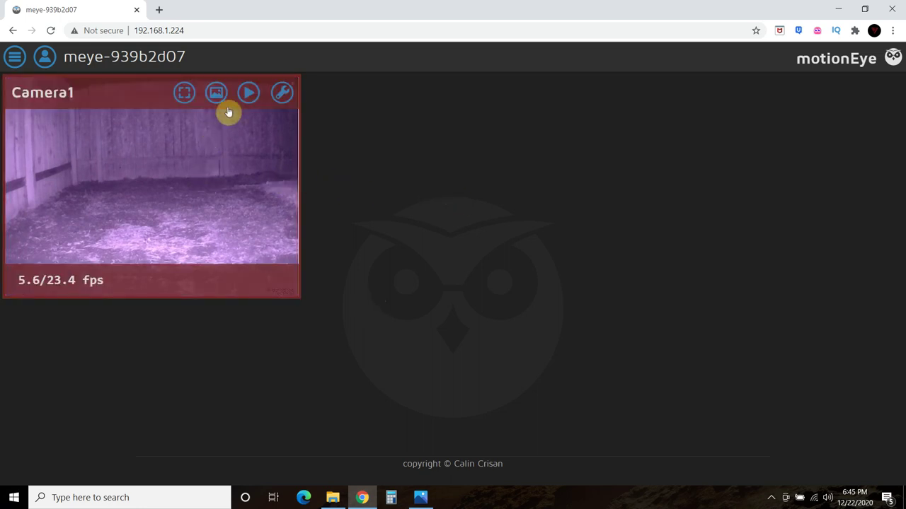
{"action": "left_click", "coordinate": [247, 93]}
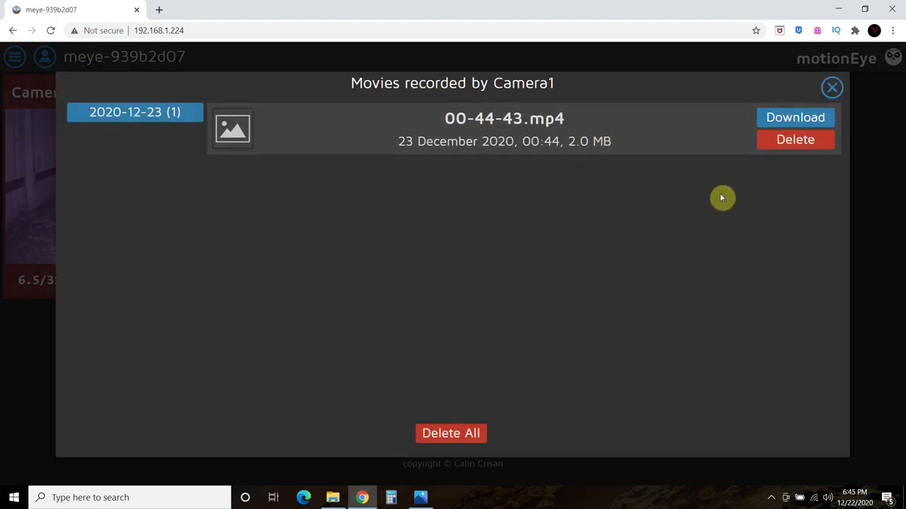
{"action": "left_click", "coordinate": [779, 143]}
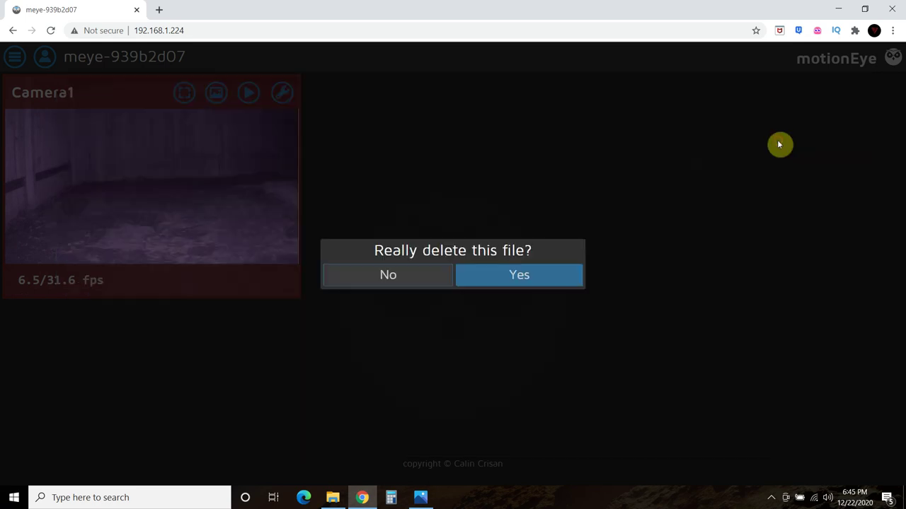
{"action": "left_click", "coordinate": [542, 286]}
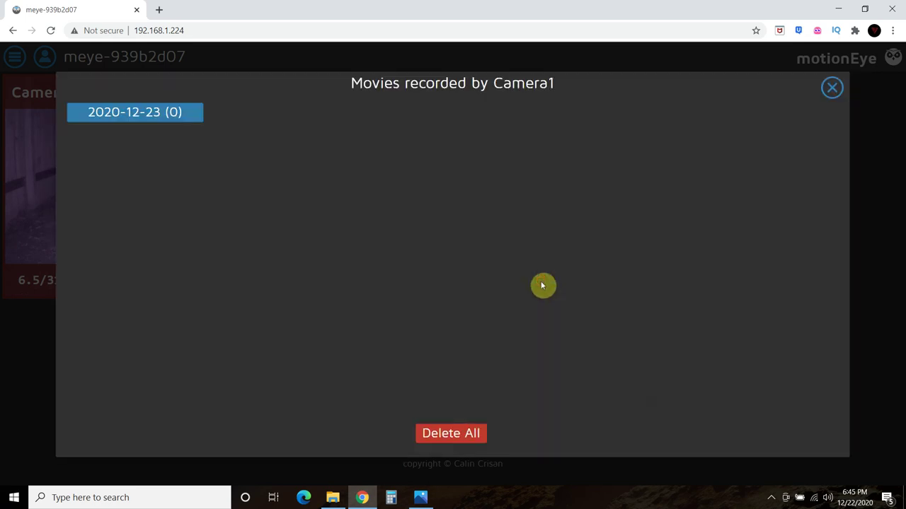
{"action": "left_click", "coordinate": [829, 90]}
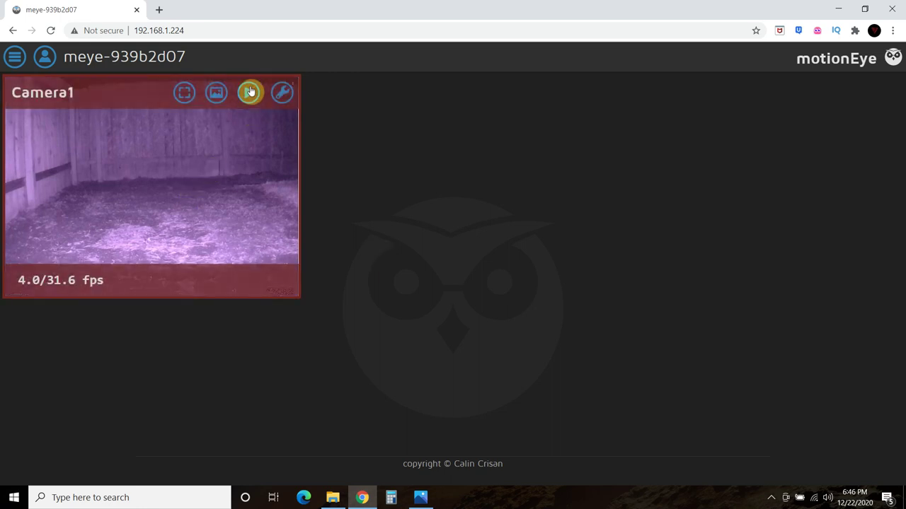
Download Camera1's recorded movie 00-45-52.mp4 and watch it in the video player.
{"action": "left_click", "coordinate": [251, 90]}
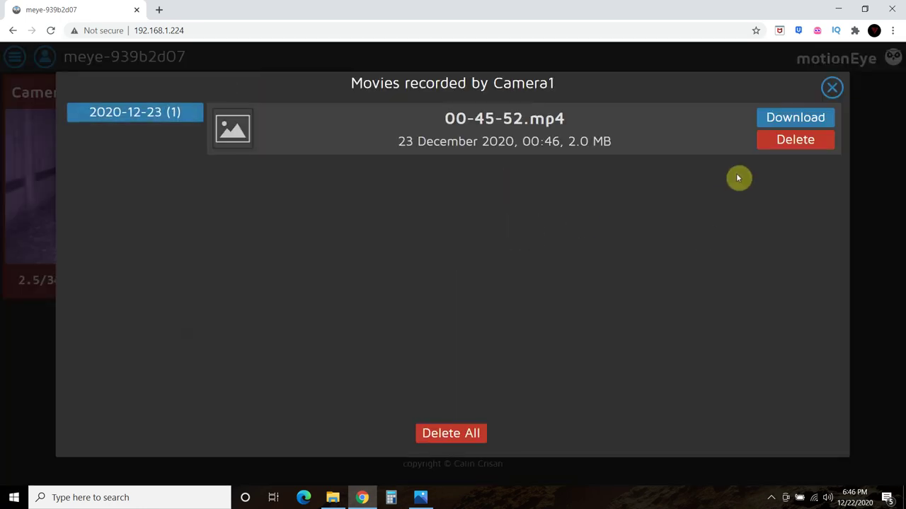
{"action": "left_click", "coordinate": [772, 110]}
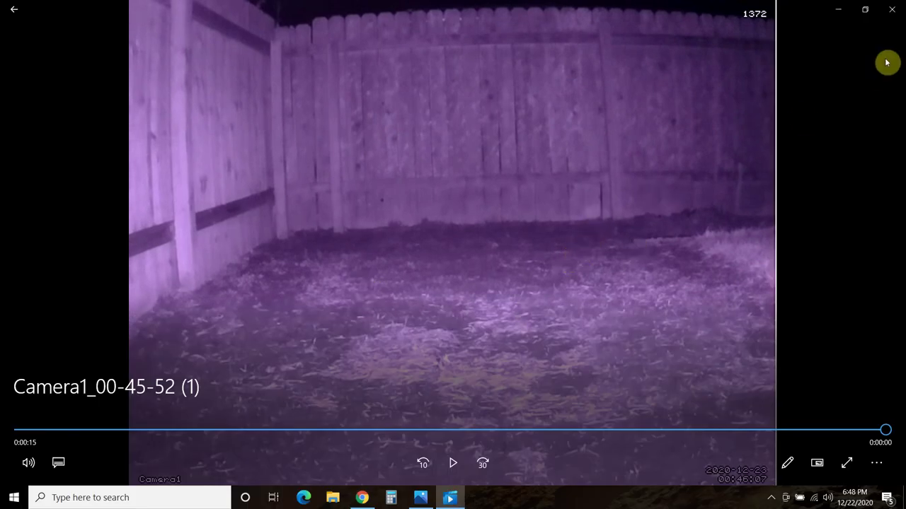
{"action": "left_click", "coordinate": [892, 12]}
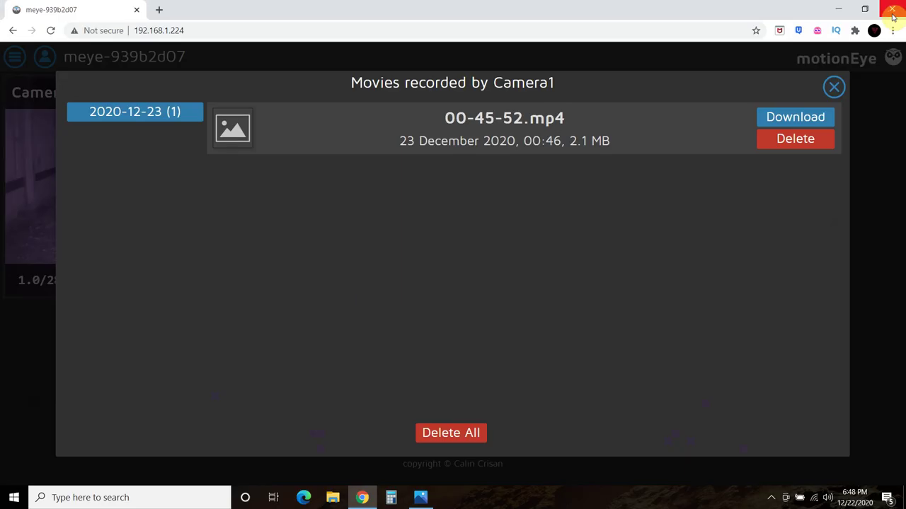
Delete the movie 00-45-52.mp4 from Camera1's recordings and close the movie list.
{"action": "left_click", "coordinate": [802, 142]}
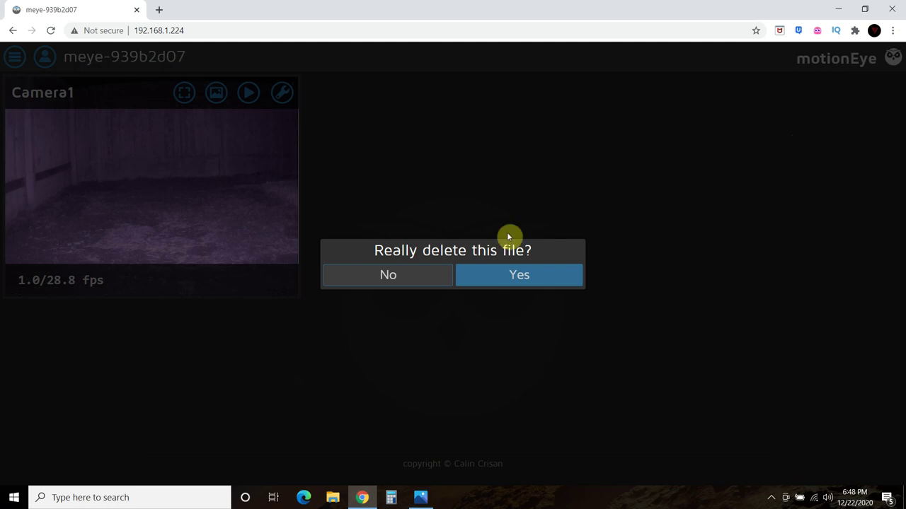
{"action": "left_click", "coordinate": [516, 283]}
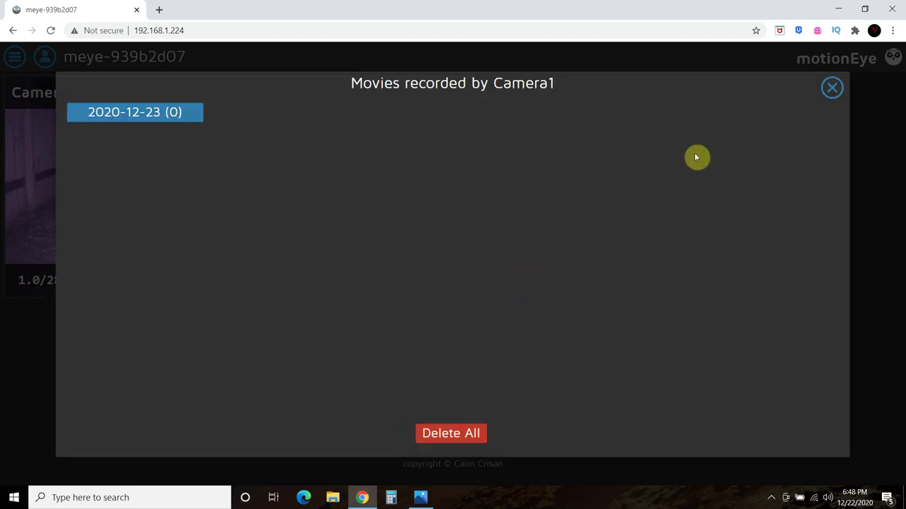
{"action": "left_click", "coordinate": [834, 89]}
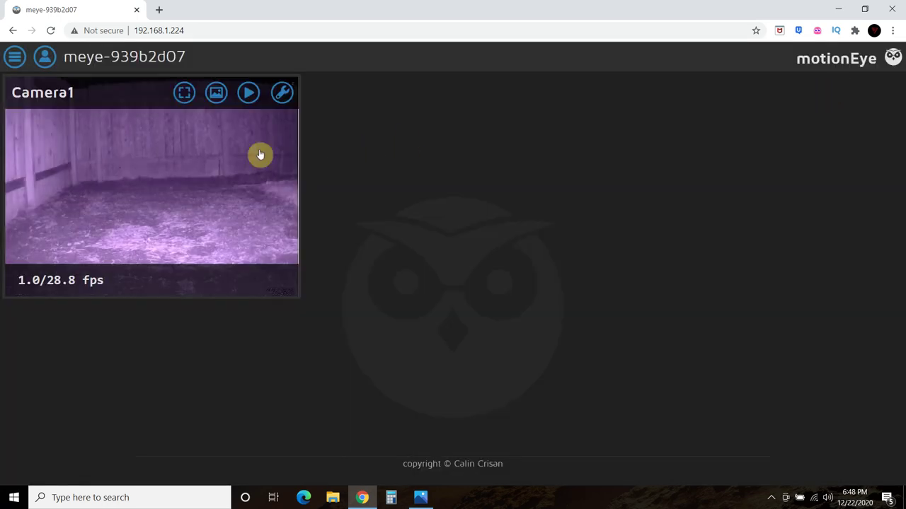
Turn off Show Frame Changes in Camera1's motion detection settings and apply the change.
{"action": "left_click", "coordinate": [17, 58]}
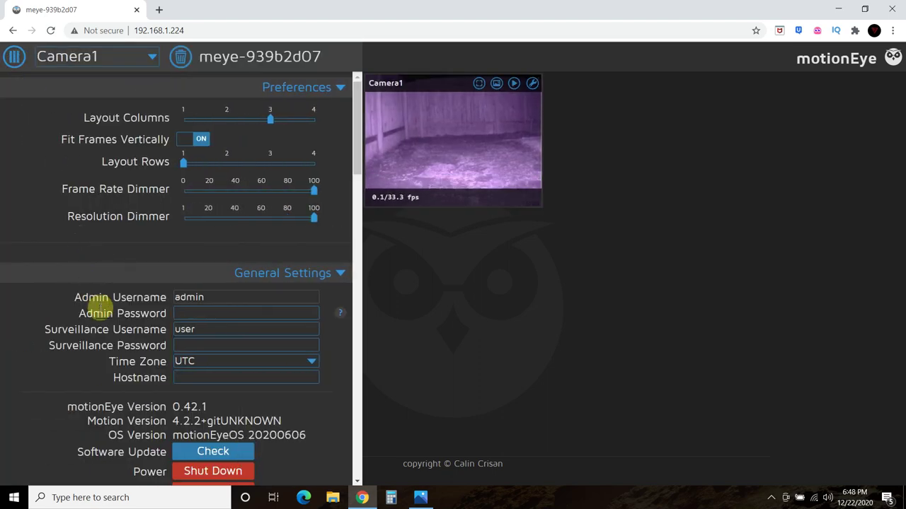
{"action": "scroll", "coordinate": [99, 327], "scroll_direction": "down", "scroll_amount": 15}
{"action": "scroll", "coordinate": [99, 327], "scroll_direction": "down", "scroll_amount": 7}
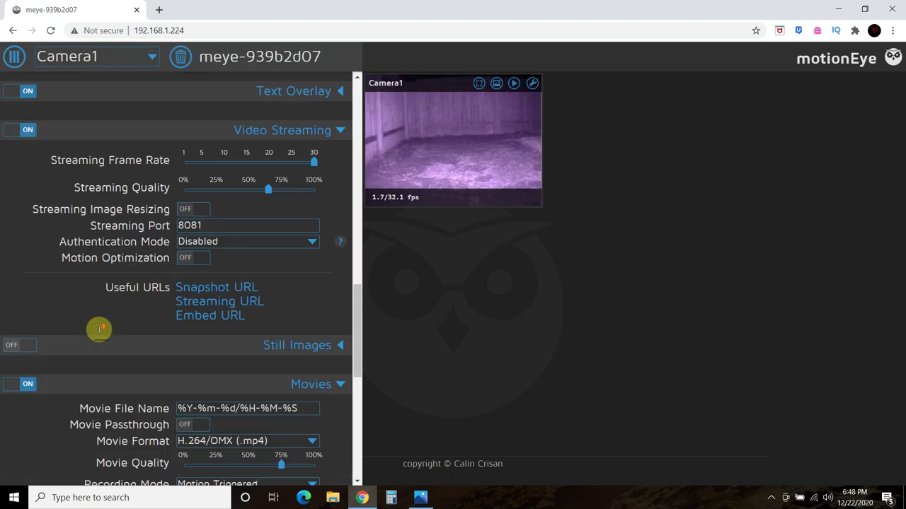
{"action": "scroll", "coordinate": [100, 331], "scroll_direction": "down", "scroll_amount": 1}
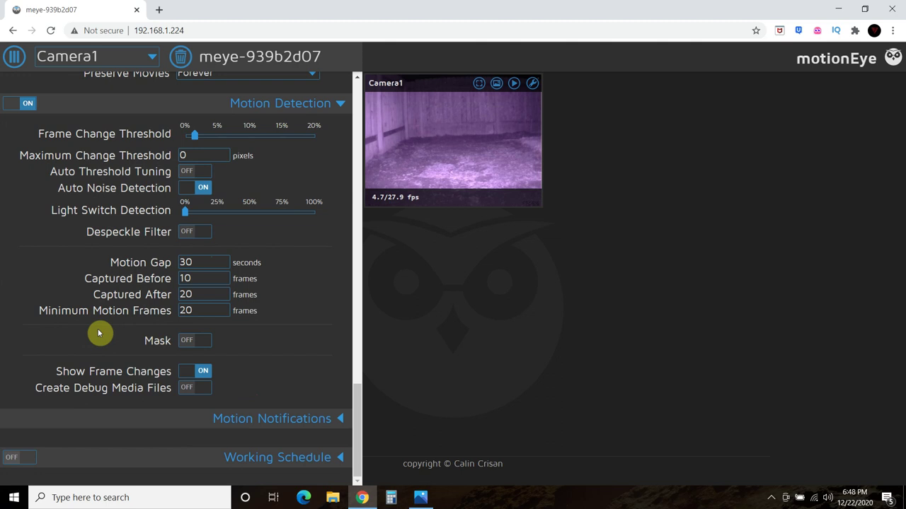
{"action": "left_click", "coordinate": [203, 375]}
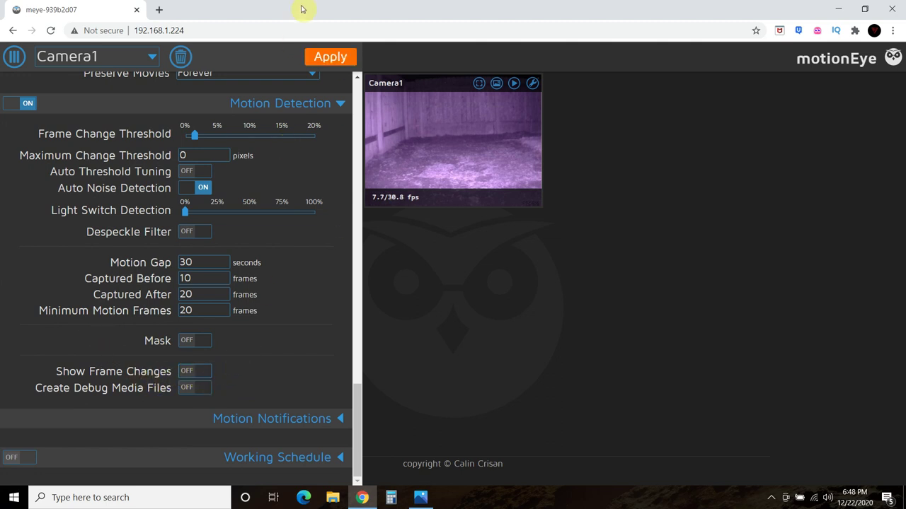
{"action": "left_click", "coordinate": [320, 58]}
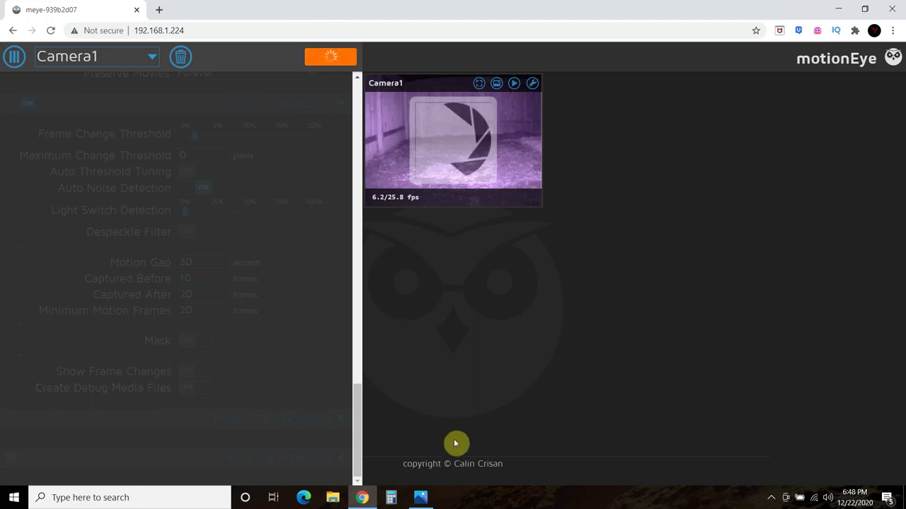
Close the motionEye settings and consult the Reddit reply in Photos for the remaining recommendations.
{"action": "left_click", "coordinate": [421, 498]}
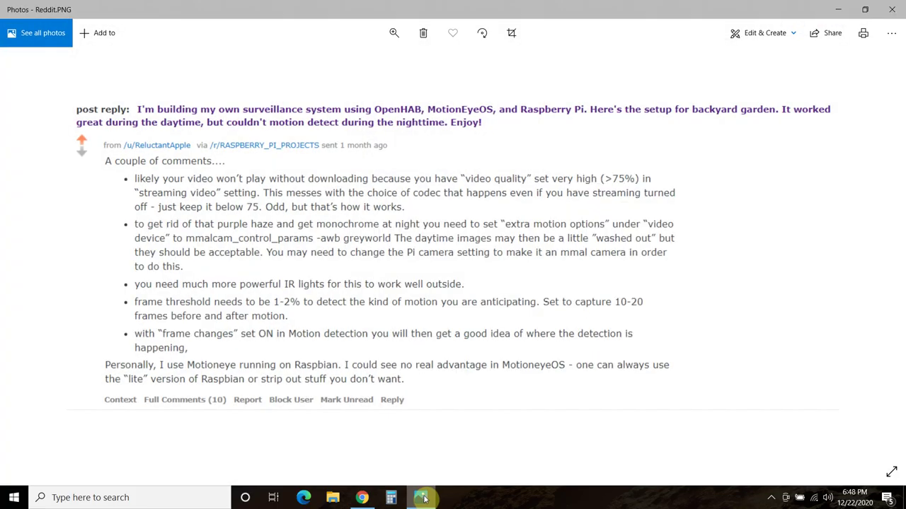
{"action": "left_click", "coordinate": [421, 498]}
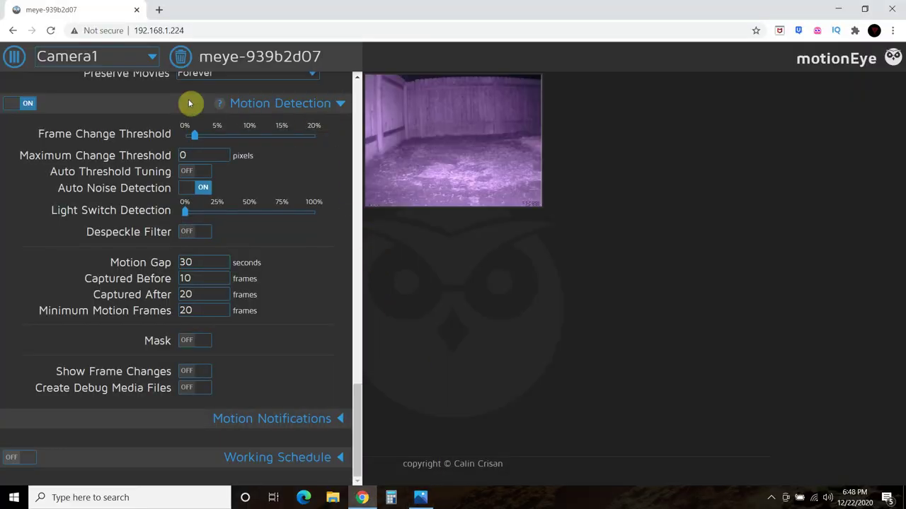
{"action": "left_click", "coordinate": [15, 56]}
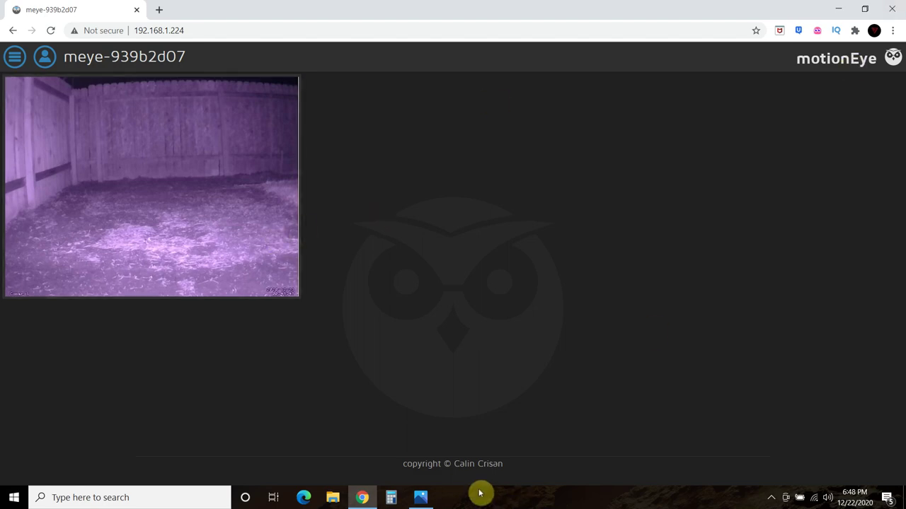
{"action": "left_click", "coordinate": [431, 497]}
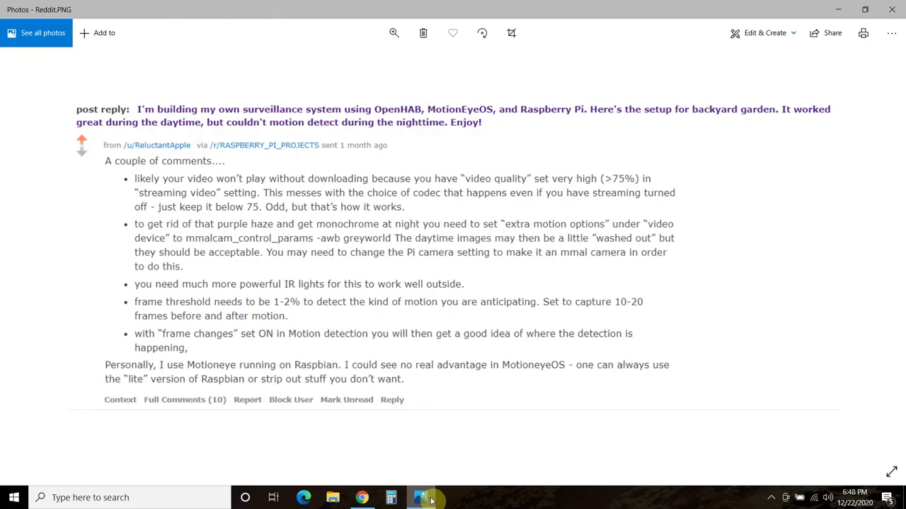